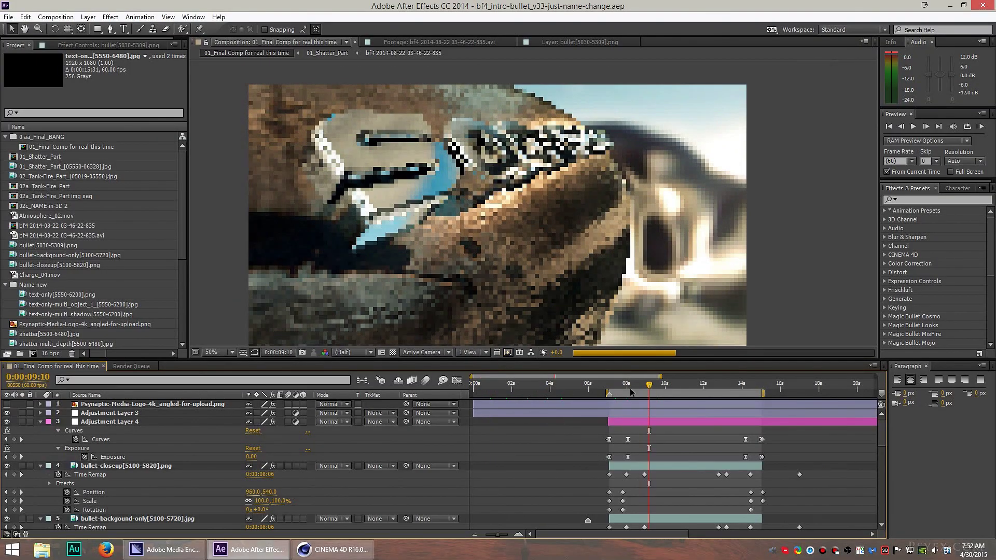
Select Adjustment Layer 3 to show its Unsharp Mask, Mojo and Optical Flares settings
left_click(872, 421)
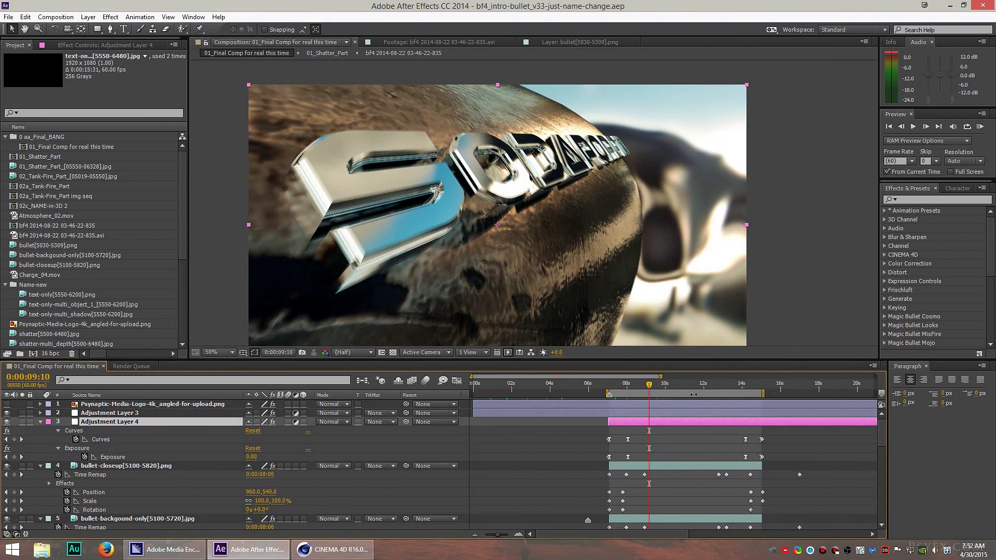
left_click(579, 204)
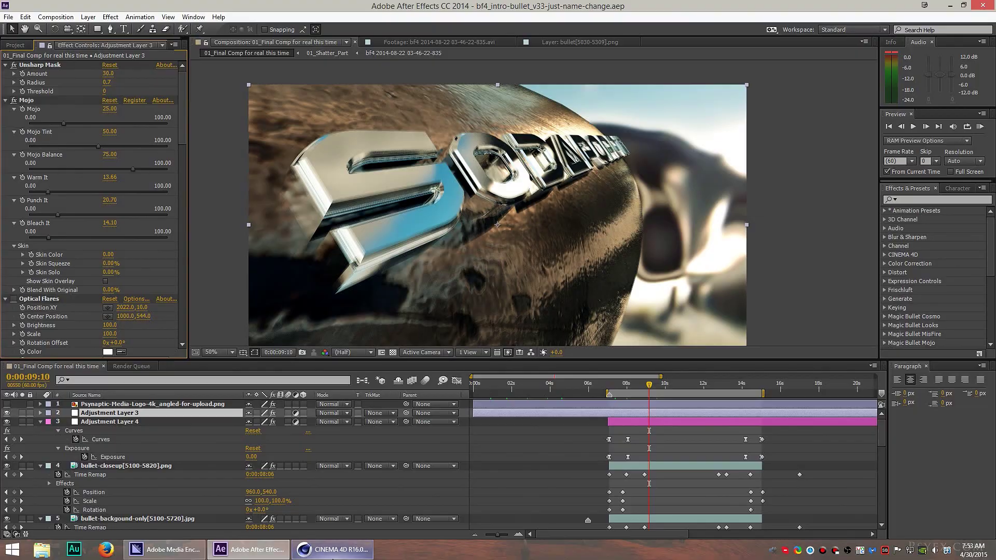
In Cinema 4D, scrub the bullet scene to frame 5343, then make and clear a test render
left_click(325, 554)
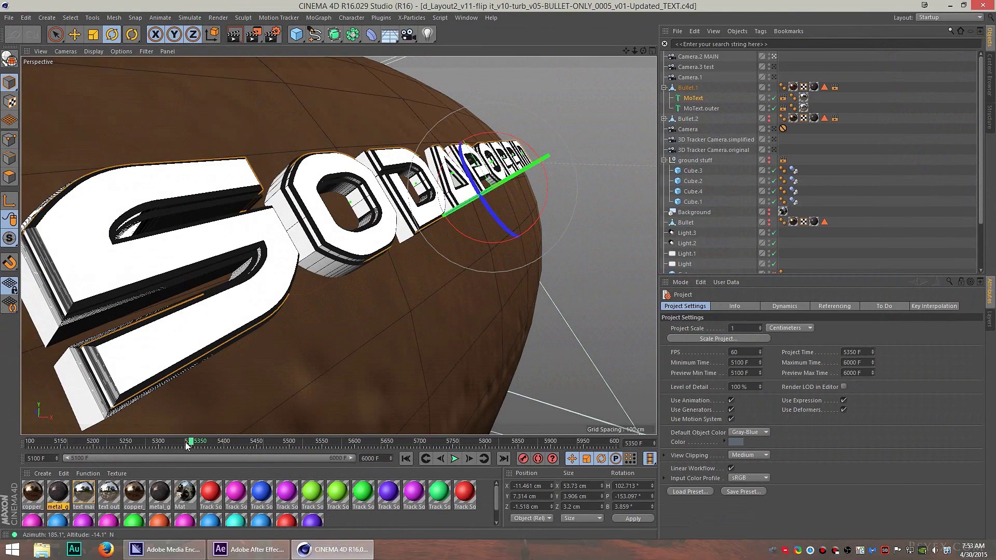
mouse_move(177, 446)
left_mouse_down()
mouse_move(31, 446)
mouse_move(415, 440)
mouse_move(177, 431)
mouse_move(187, 431)
left_mouse_up()
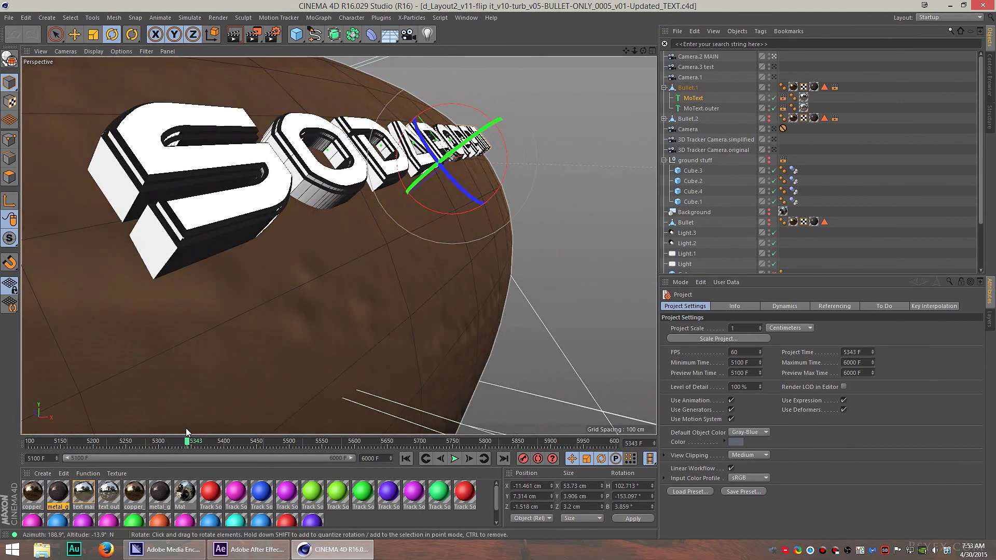
left_click(234, 35)
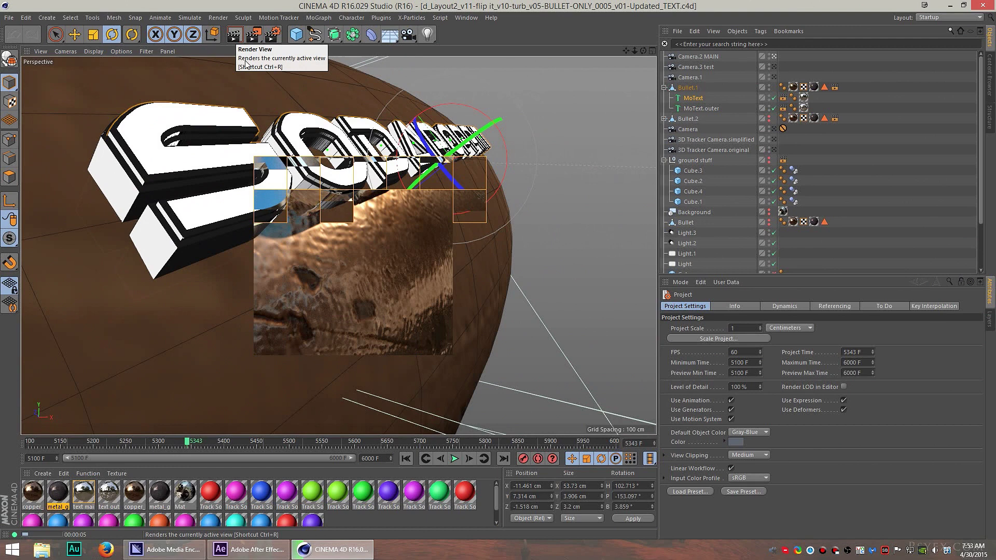
left_click(310, 170)
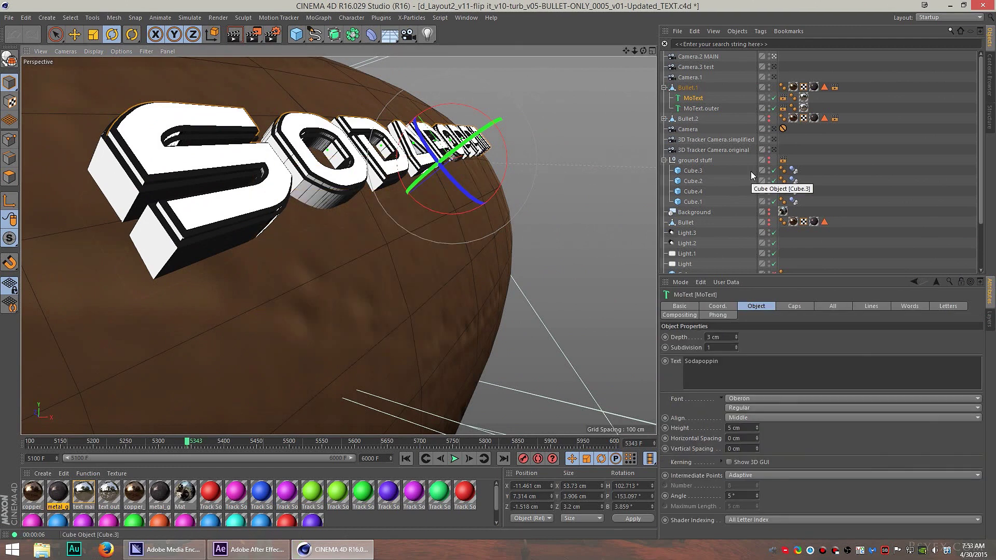
Select the Background object and move the playhead to frame 5475
left_click(694, 212)
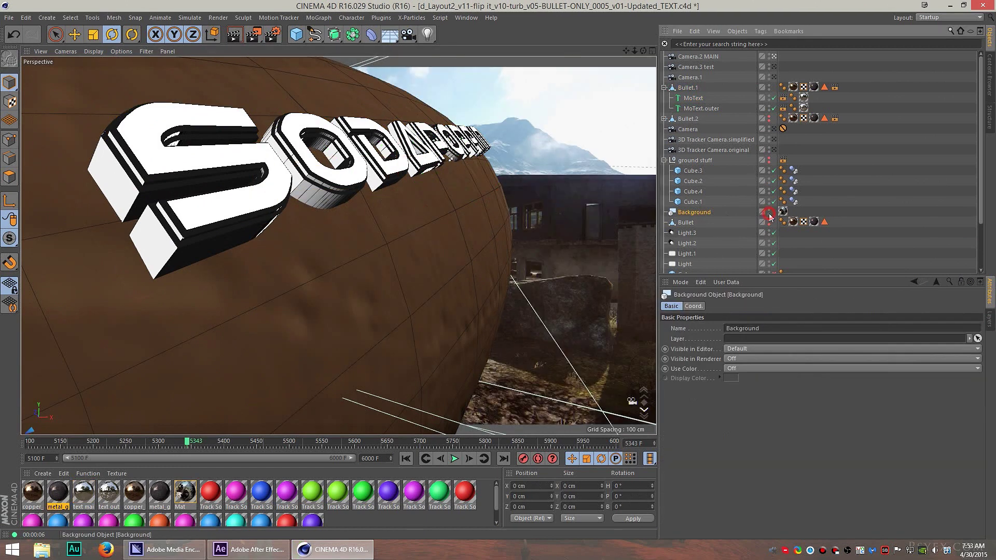
mouse_move(184, 446)
left_mouse_down()
mouse_move(3, 442)
mouse_move(191, 439)
left_mouse_up()
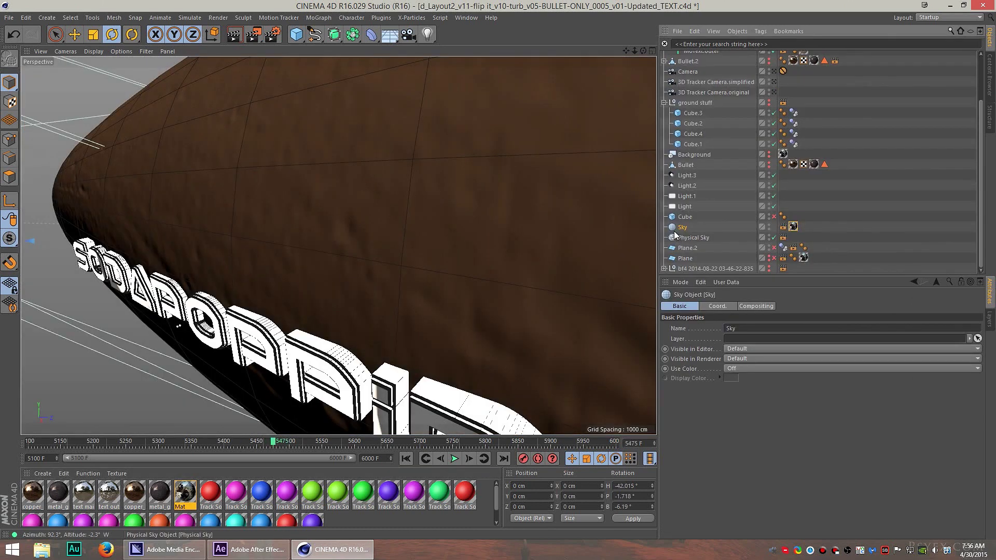
Turn off Animate Preview in the Mat material's Editor settings
double_click(185, 492)
left_click_drag(297, 76, 658, 90)
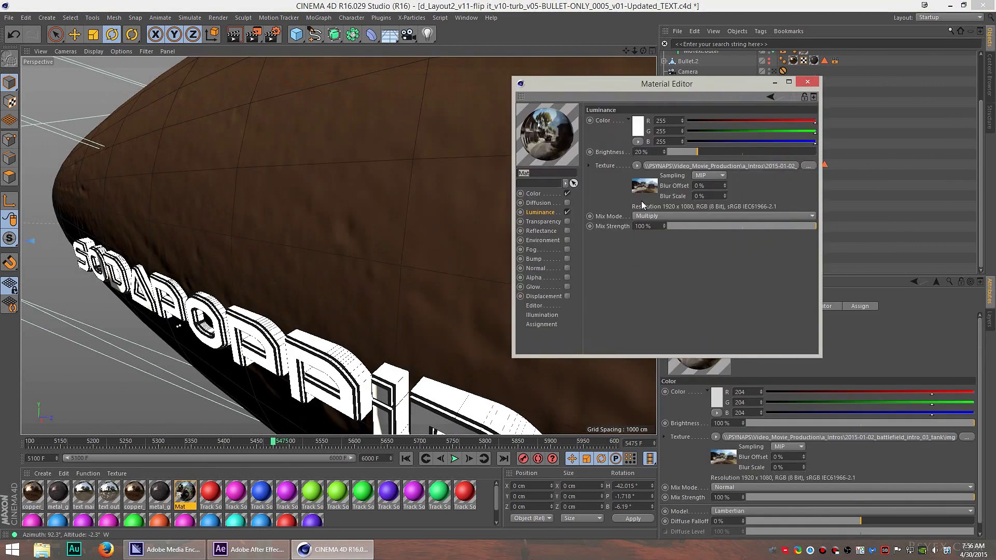
left_click(542, 213)
left_click(541, 213)
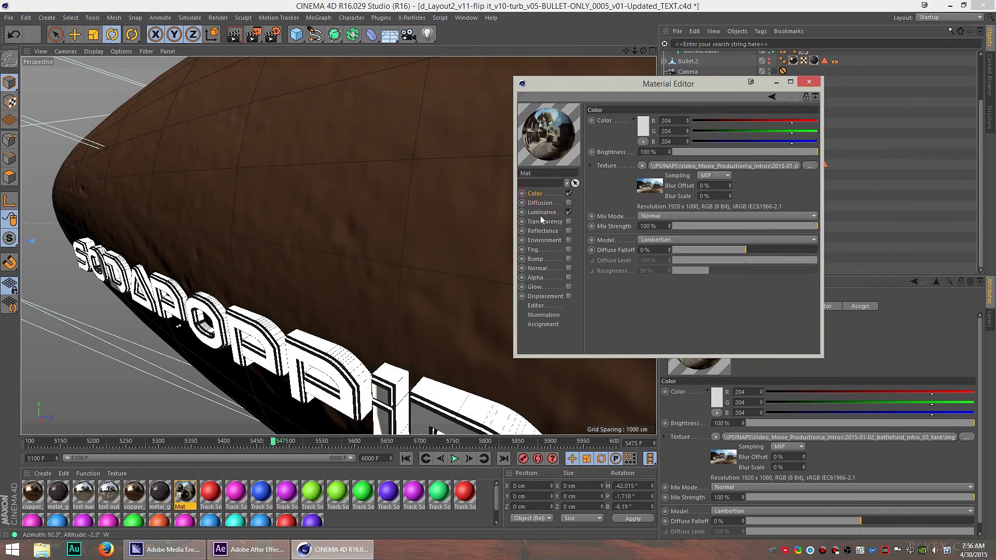
left_click(535, 306)
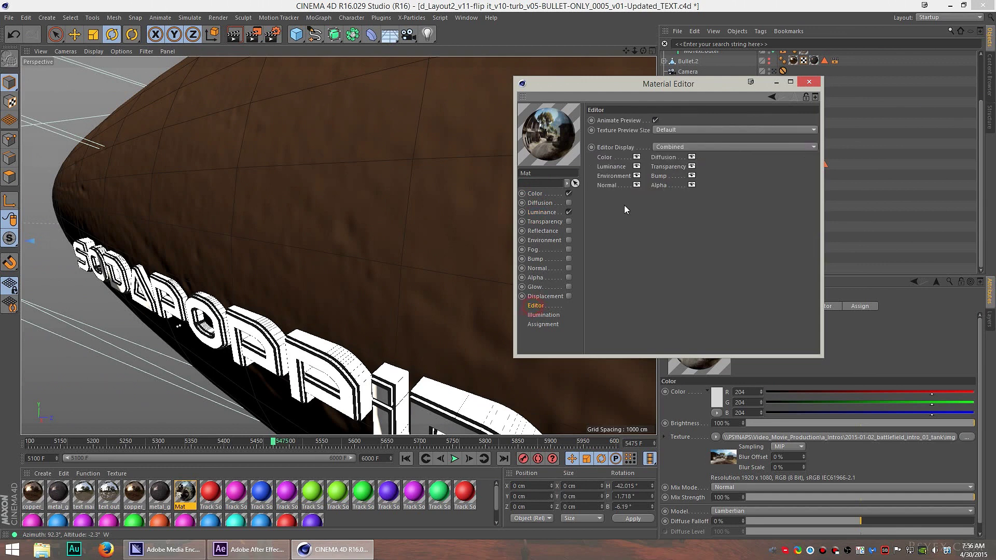
left_click(655, 120)
Close the material editor and test-render the chrome lettering at frame 5401
left_click(808, 82)
left_click_drag(273, 442, 223, 451)
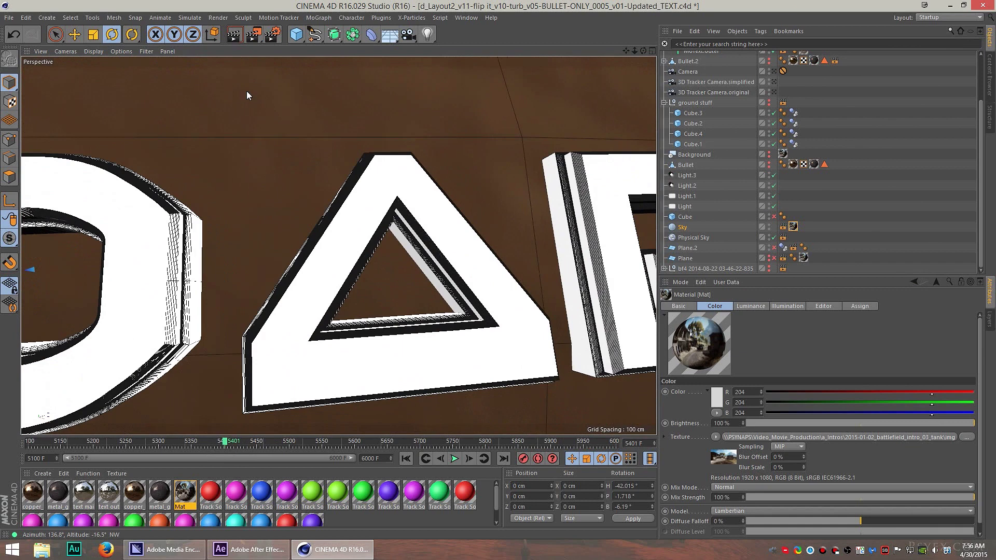
left_click(235, 35)
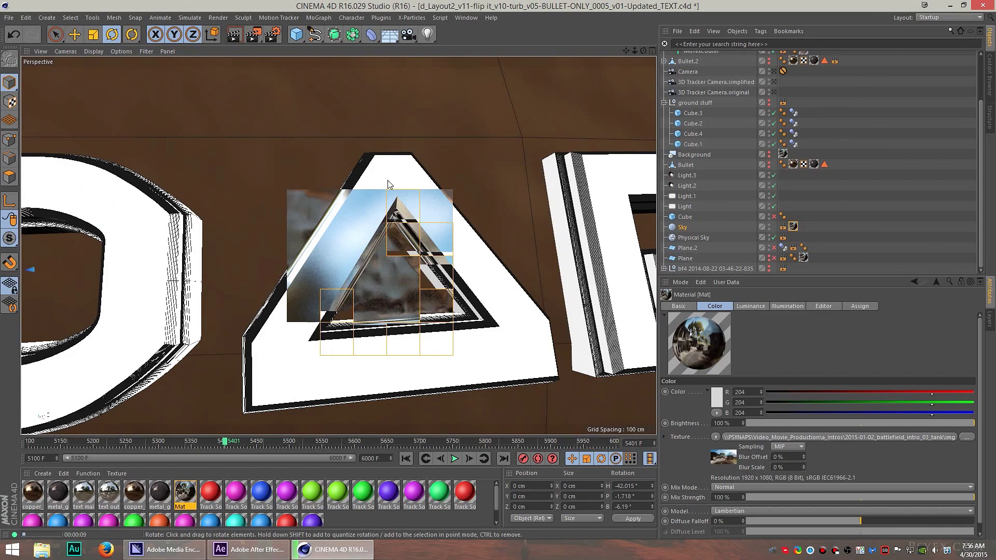
In After Effects, open the bullet-closeup layer and move its time marker to a later moment
left_click(249, 549)
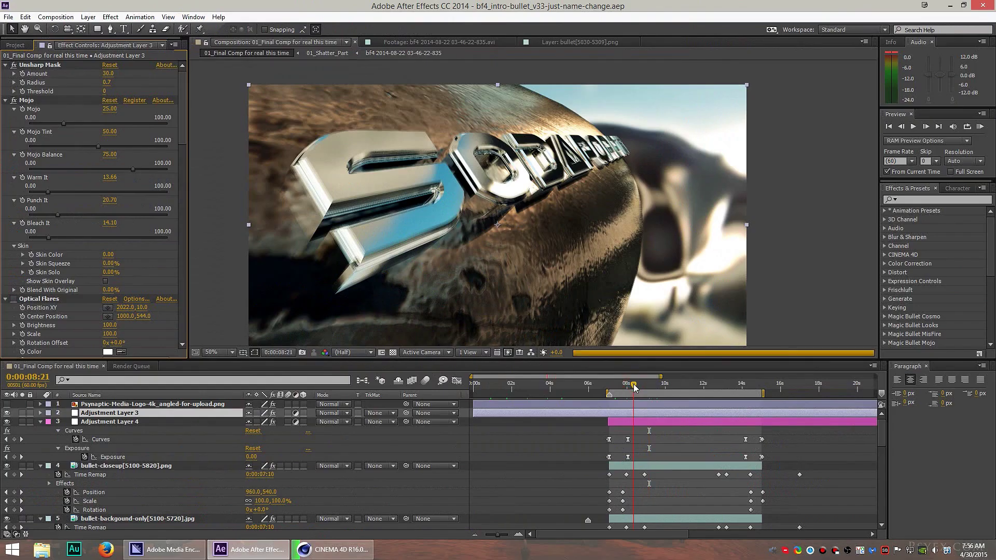
left_click(642, 385)
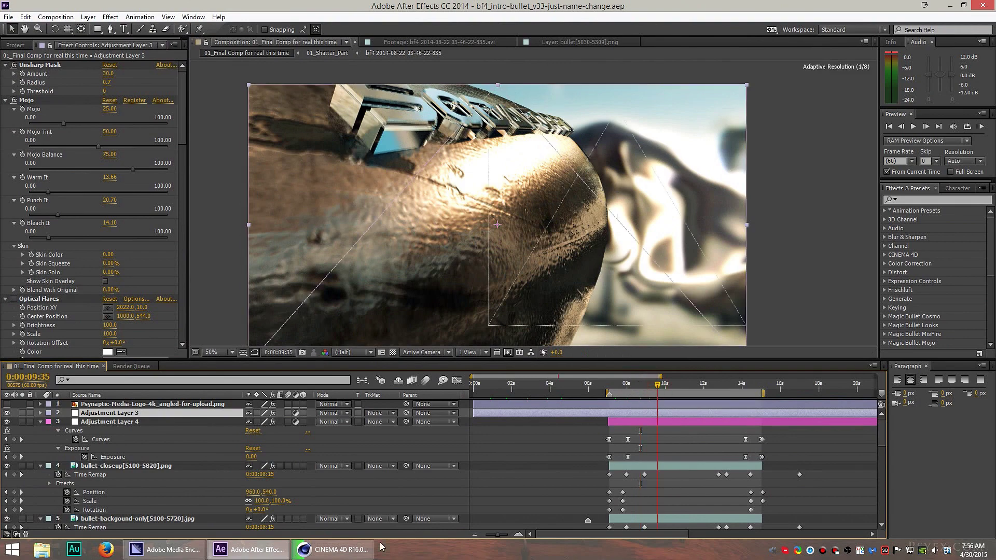
double_click(524, 249)
left_click(257, 332)
left_click_drag(257, 332, 353, 331)
Back in Cinema 4D, restore the previous framing and orbit to the bullet's lettered side
key("alt+Tab")
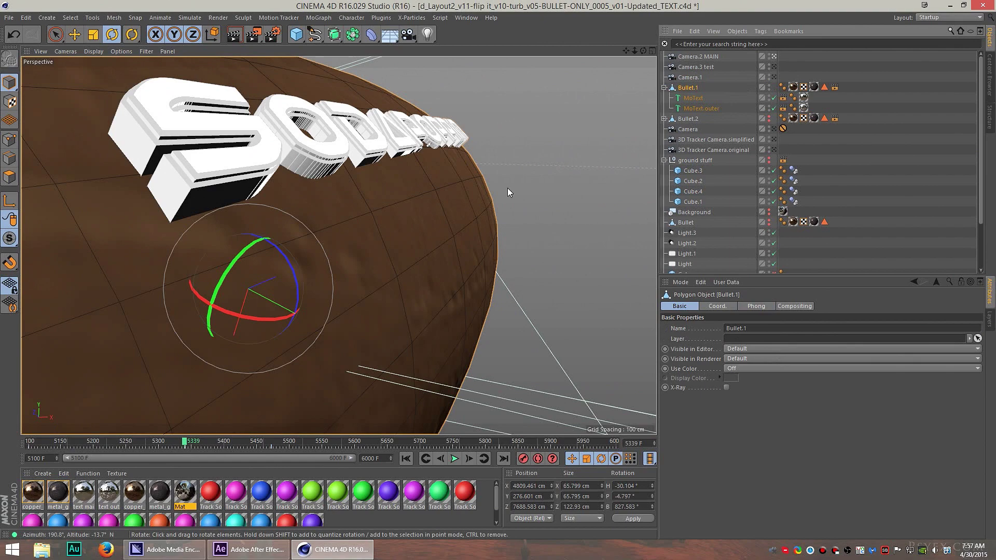
scroll(285, 255, "down", 10)
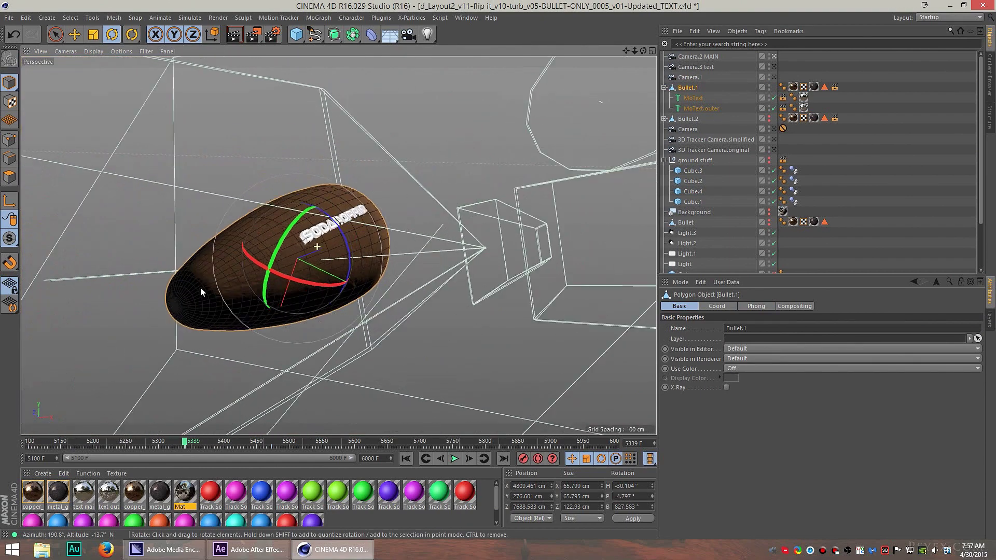
key("ctrl+shift+z")
left_click_drag(293, 267, 253, 297, "alt")
scroll(213, 284, "down", 2)
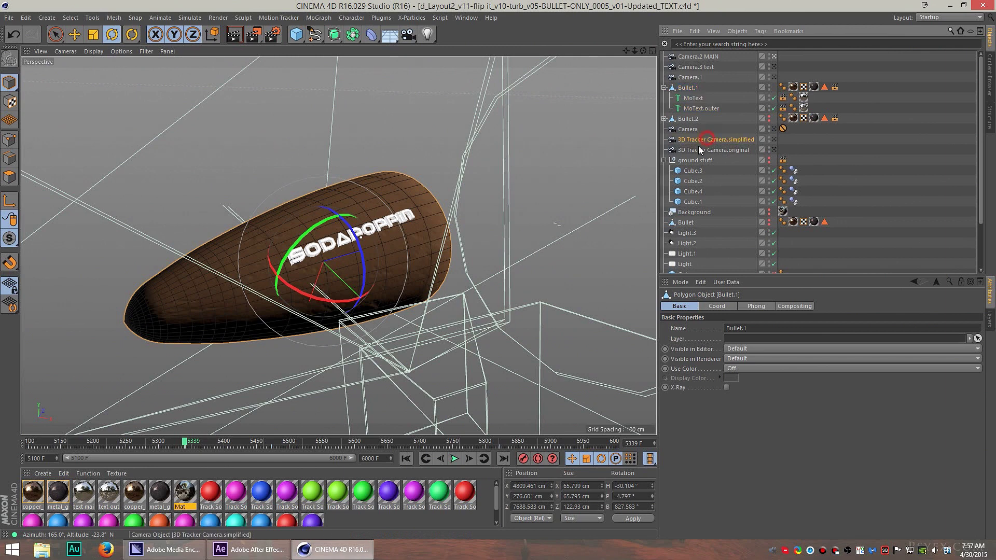
Select the ground stuff null, close in on the SODAPOPPIN text, then open the Psynaptic Media shop
left_click(694, 160)
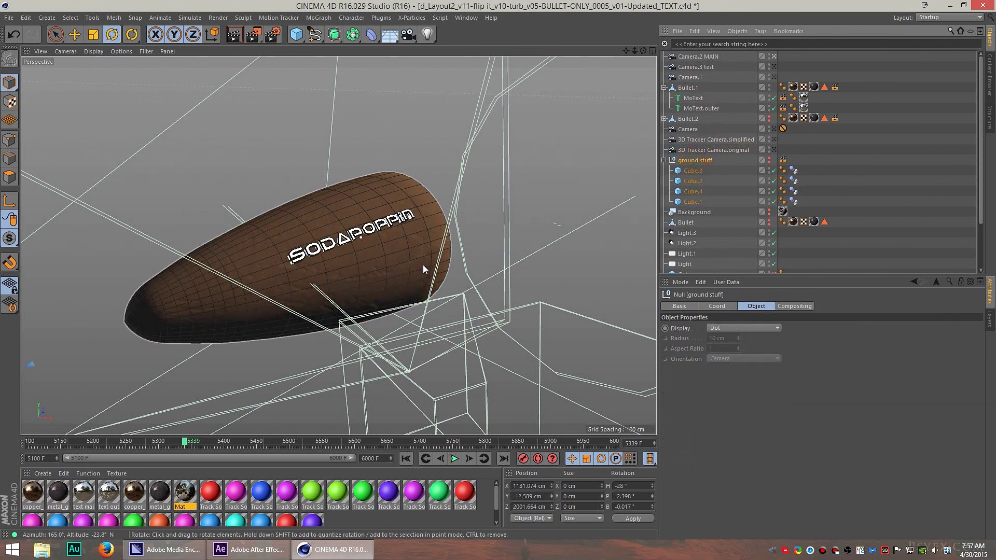
left_click_drag(333, 270, 610, 371, "alt")
scroll(432, 238, "up", 4)
mouse_move(431, 239)
left_mouse_down("alt")
mouse_move(422, 230)
mouse_move(366, 247)
left_mouse_up("alt")
scroll(428, 233, "up", 2)
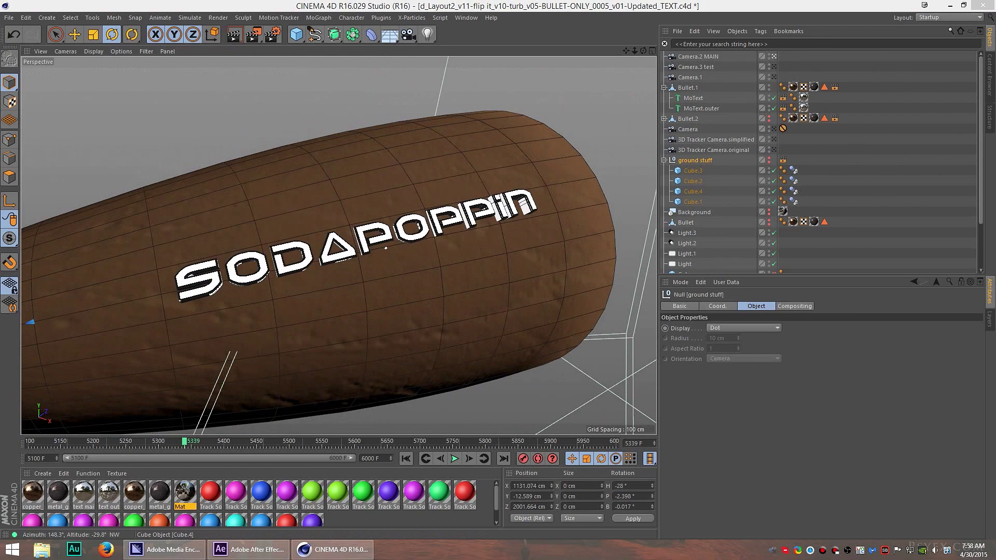
left_click(106, 549)
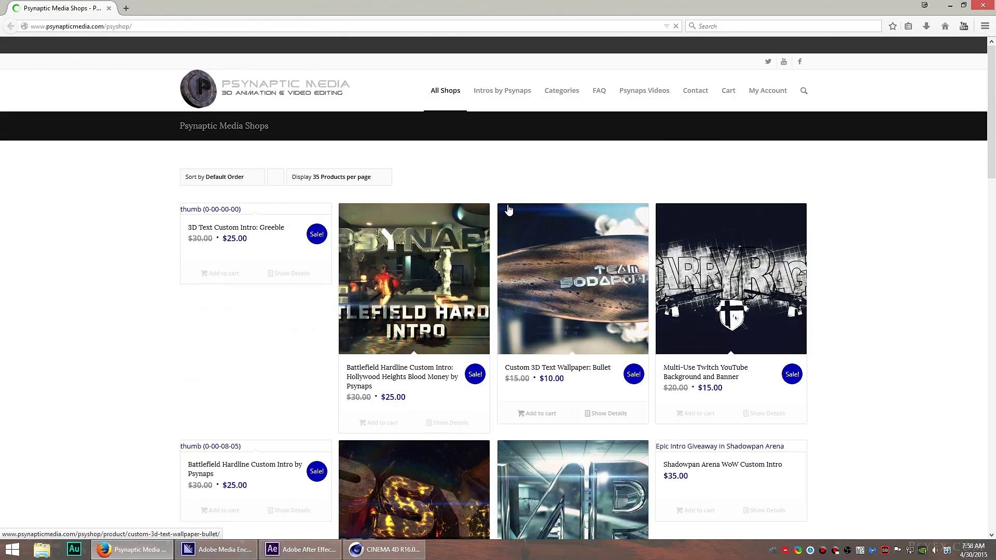
Open the Custom 3D Text Wallpaper: Bullet product and step through its enlarged images
left_click(569, 282)
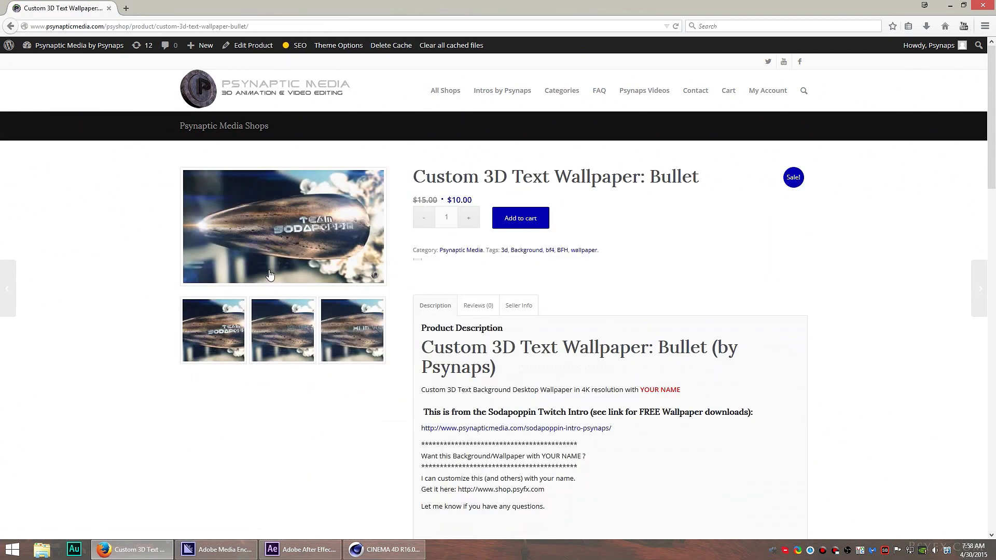
left_click(215, 340)
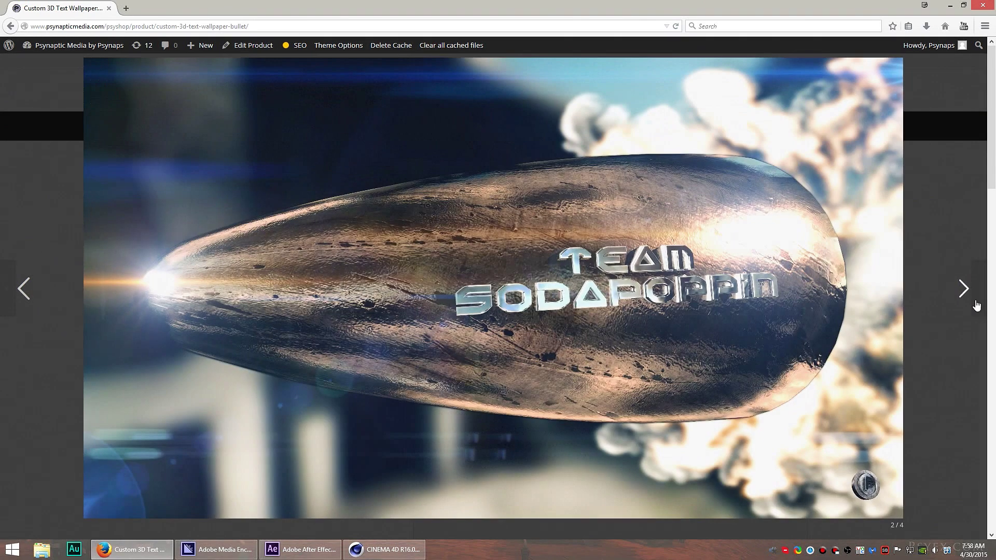
left_click(966, 290)
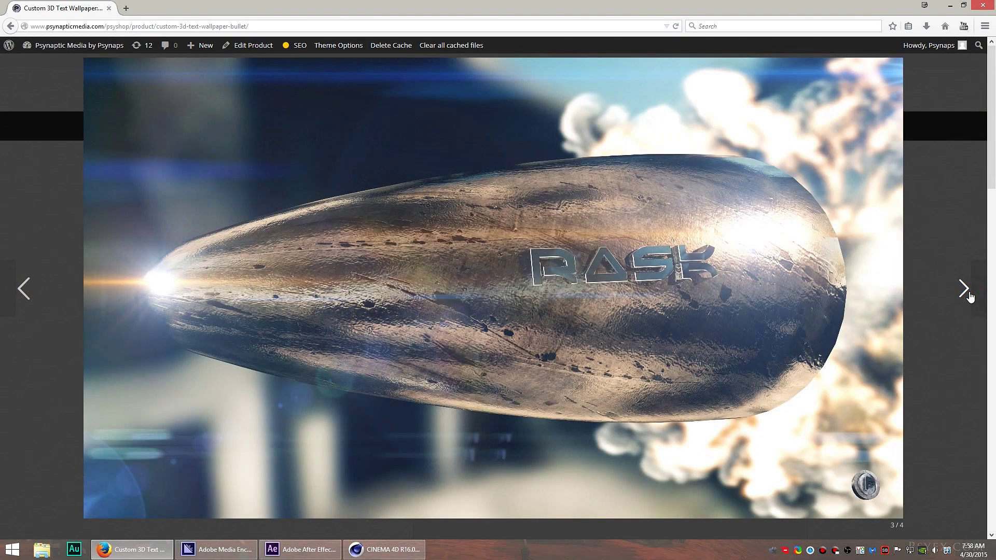
left_click(967, 293)
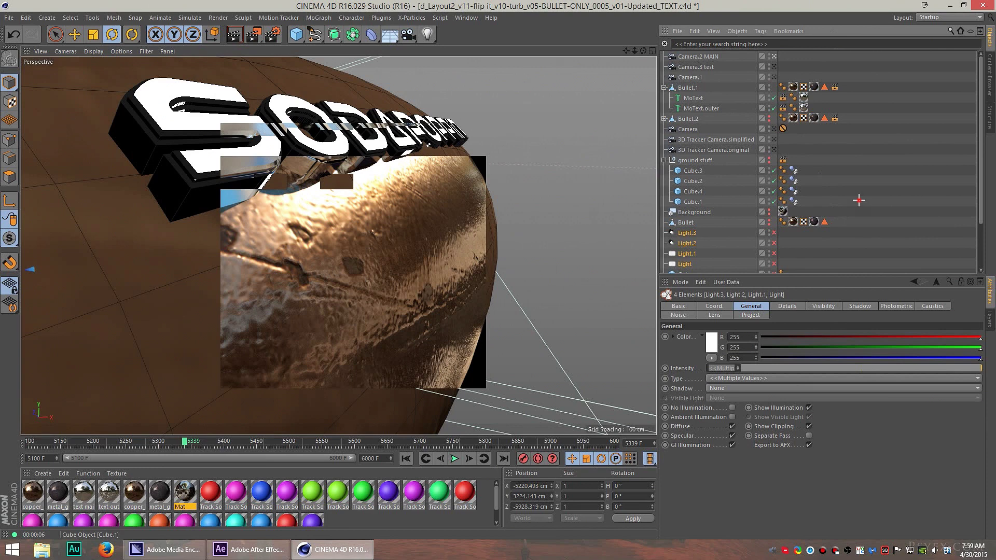
Select the Physical Sky and enable Seen by Camera on its Compositing tag
left_click(858, 200)
scroll(739, 206, "down", 3)
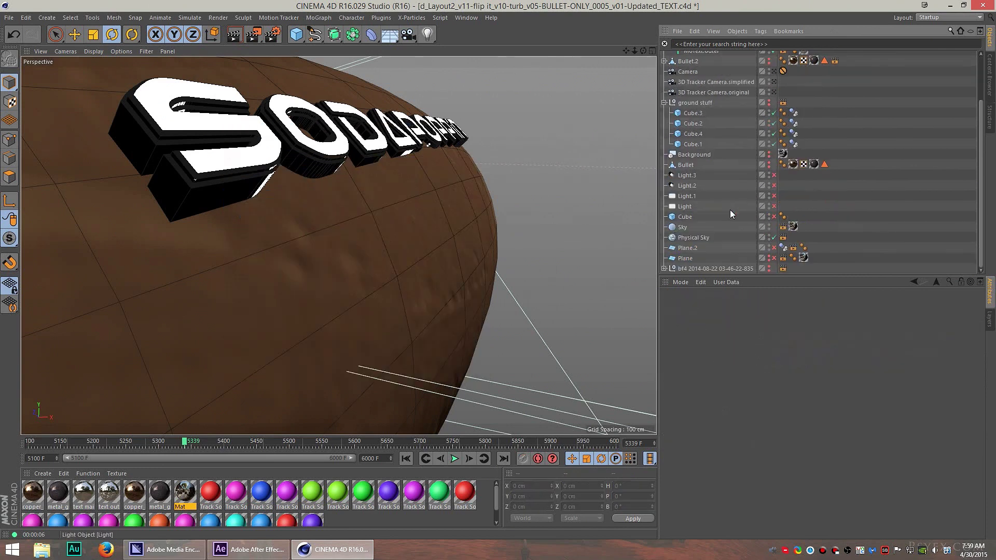
left_click(694, 238)
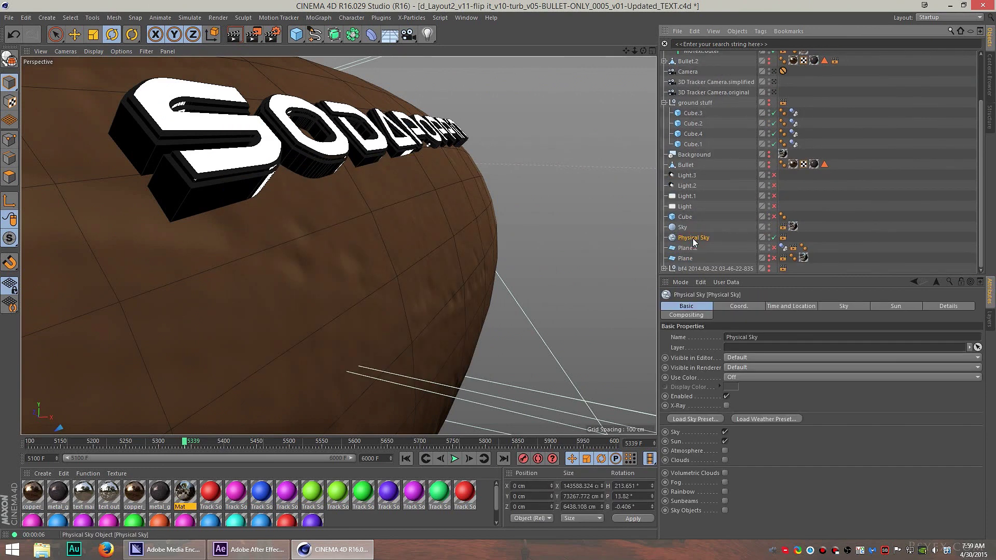
left_click(738, 307)
left_click(791, 306)
left_click(837, 305)
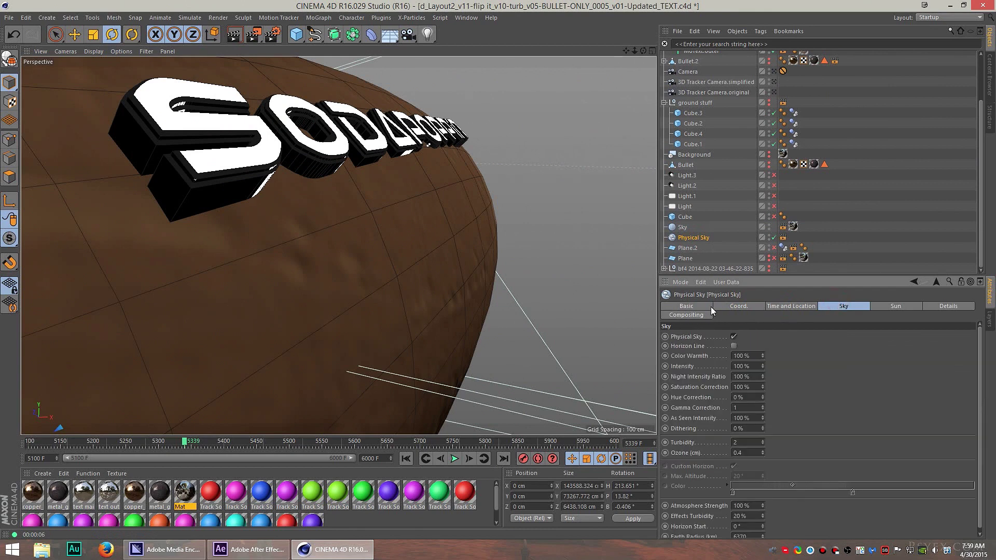
left_click(686, 307)
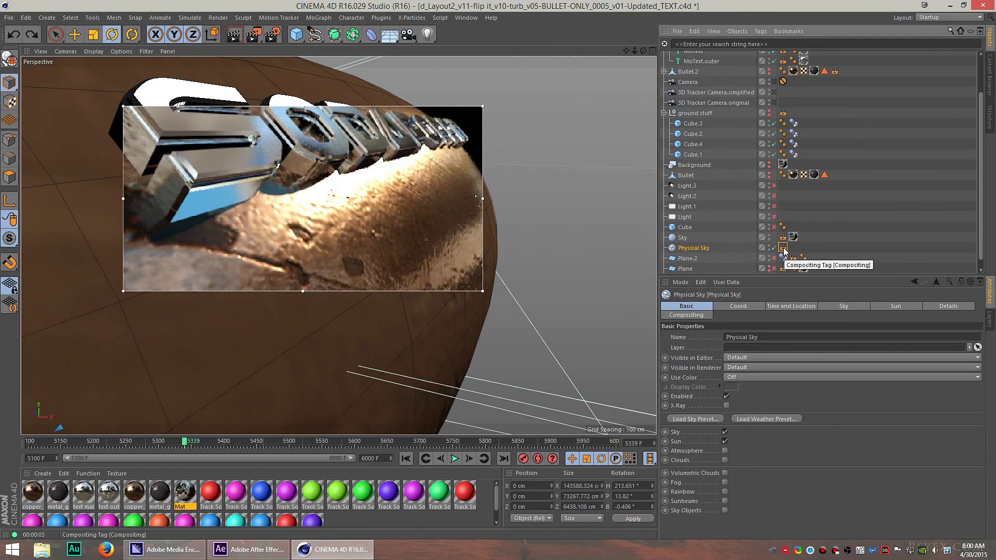
left_click(783, 248)
left_click(722, 359)
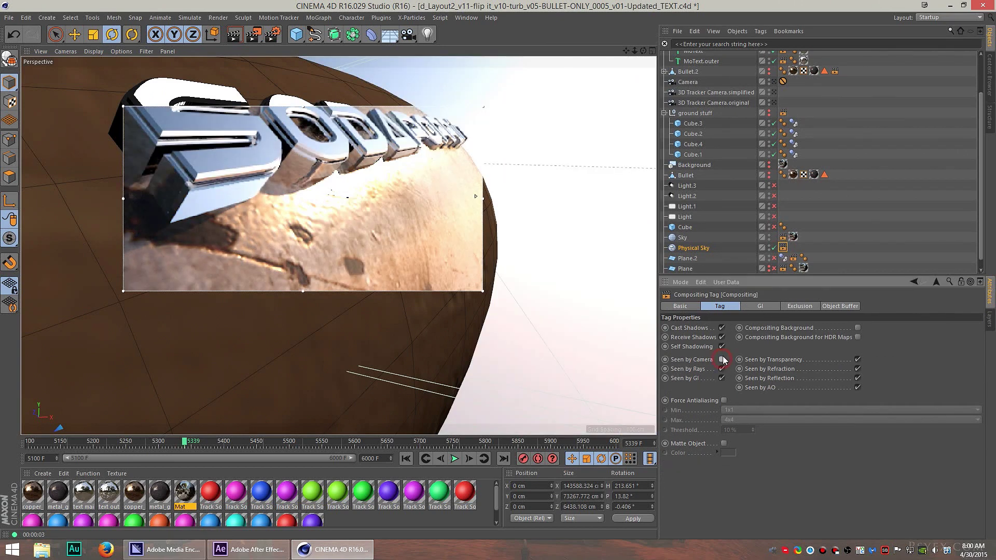
left_click(690, 248)
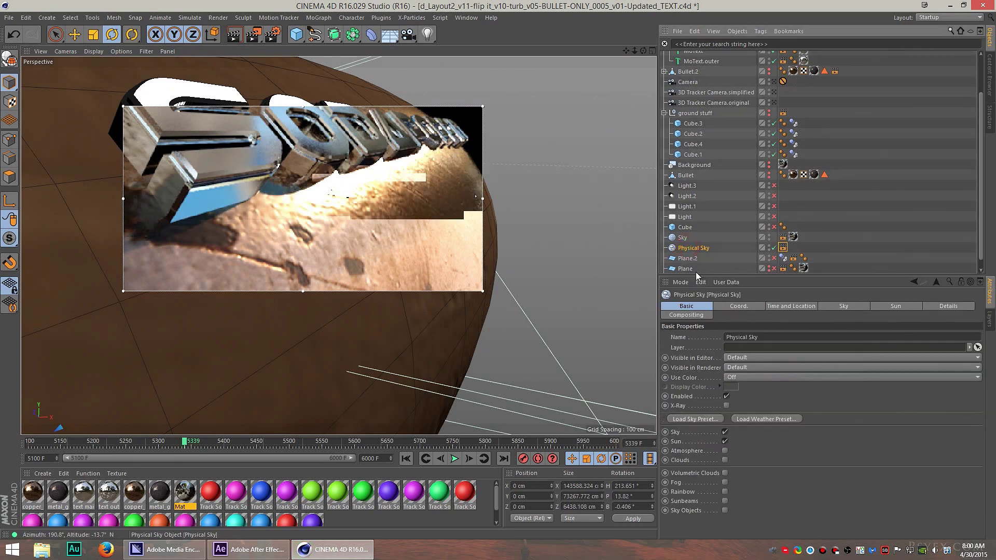
Turn on the Physical Sky's sun, briefly disable and re-enable it, then uncheck Sky
left_click(724, 441)
left_click(773, 248)
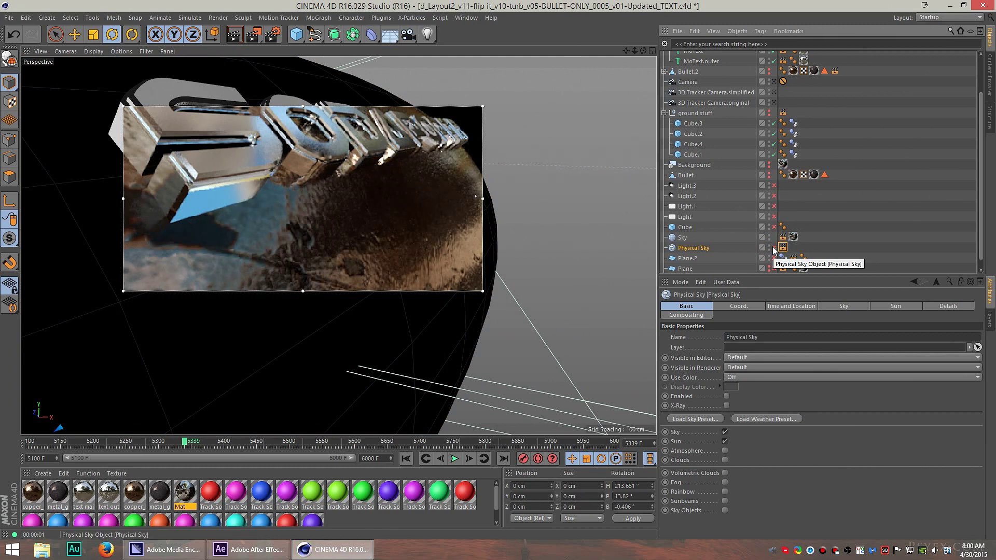
left_click(773, 247)
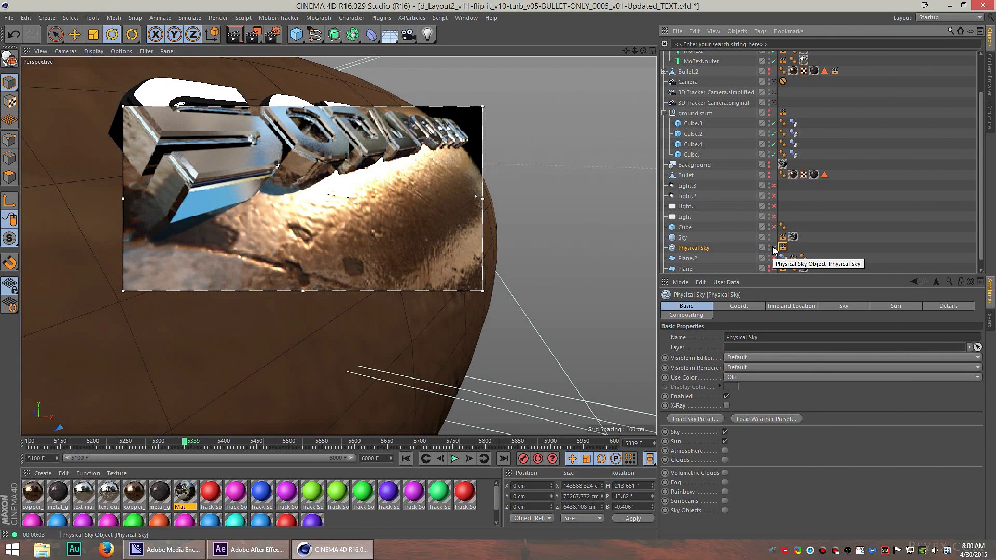
left_click(725, 432)
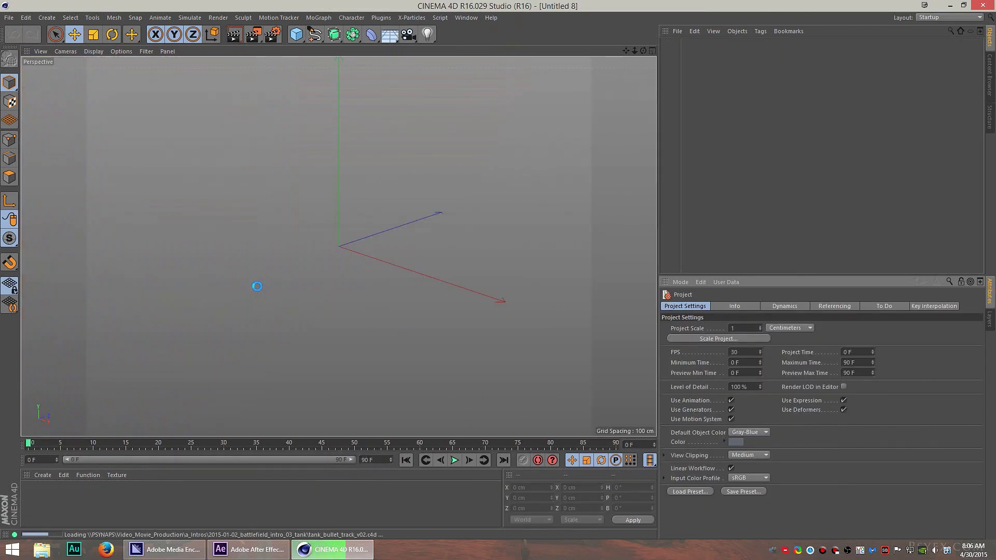
In After Effects, preview and scrub through the raw bf4 gameplay footage
left_click(279, 555)
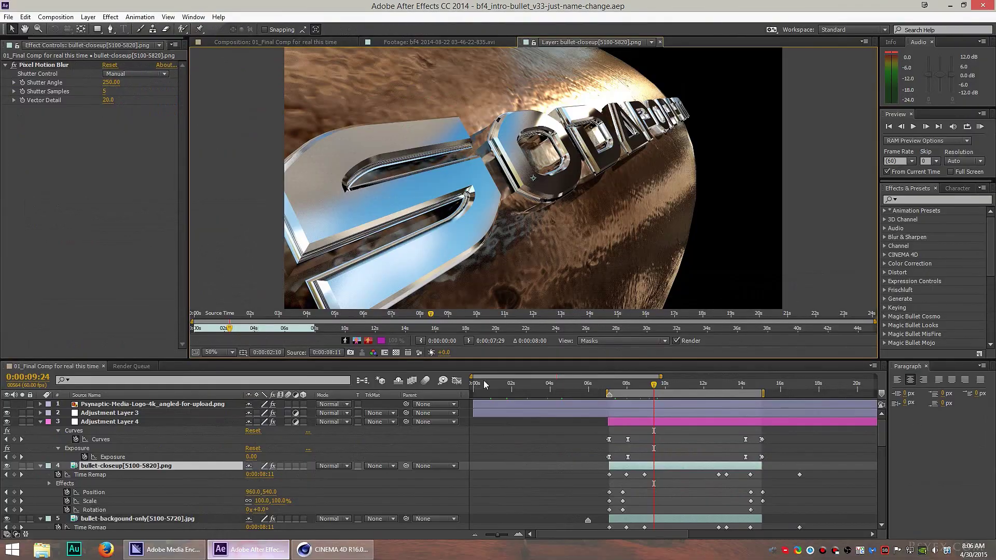
left_click(409, 42)
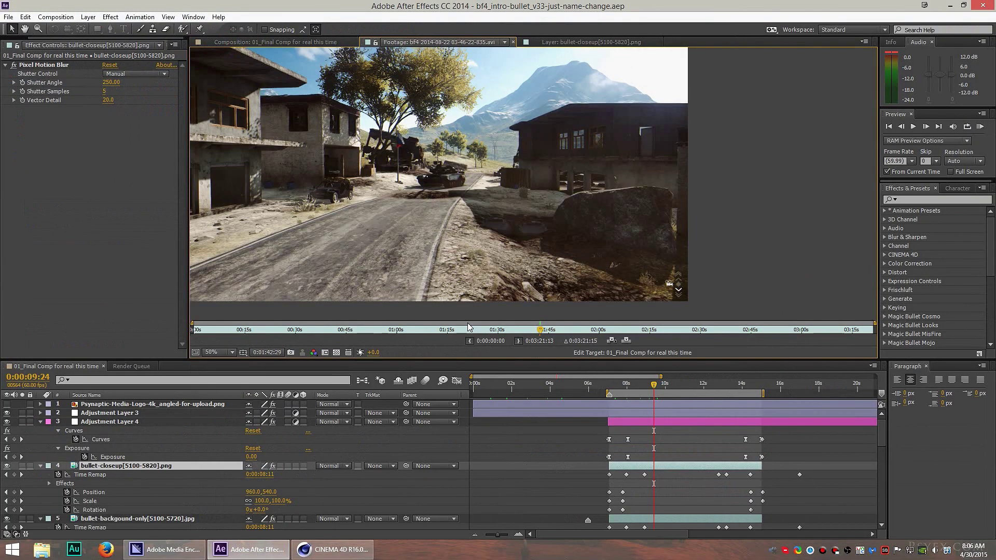
left_click_drag(876, 428, 878, 525)
left_click(439, 41)
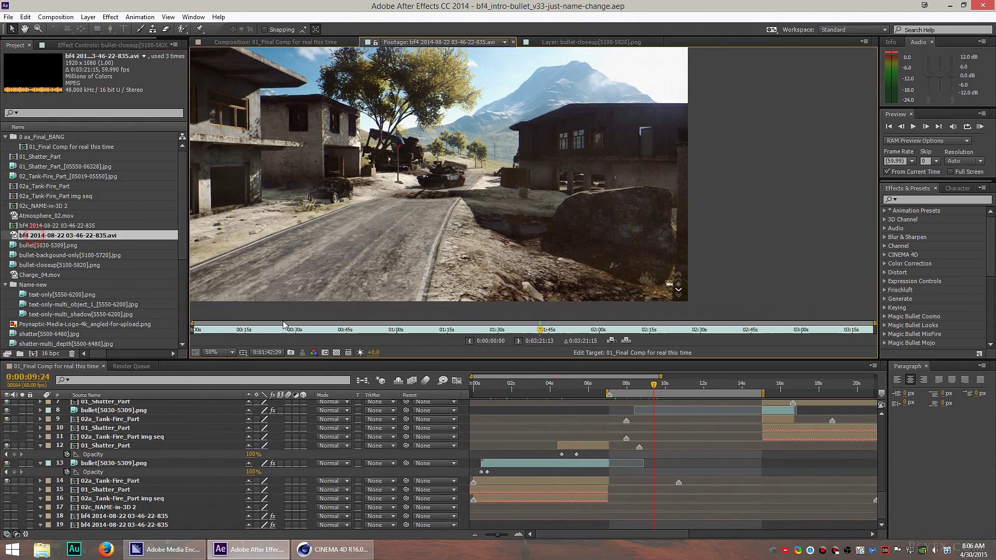
key("space")
left_click_drag(254, 334, 372, 352)
double_click(515, 446)
left_click(505, 431)
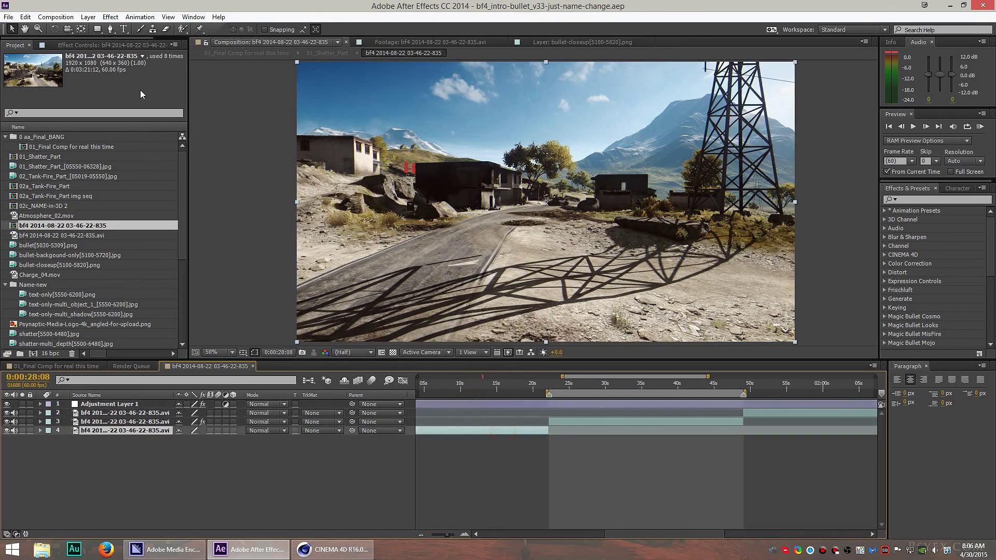
left_click(113, 46)
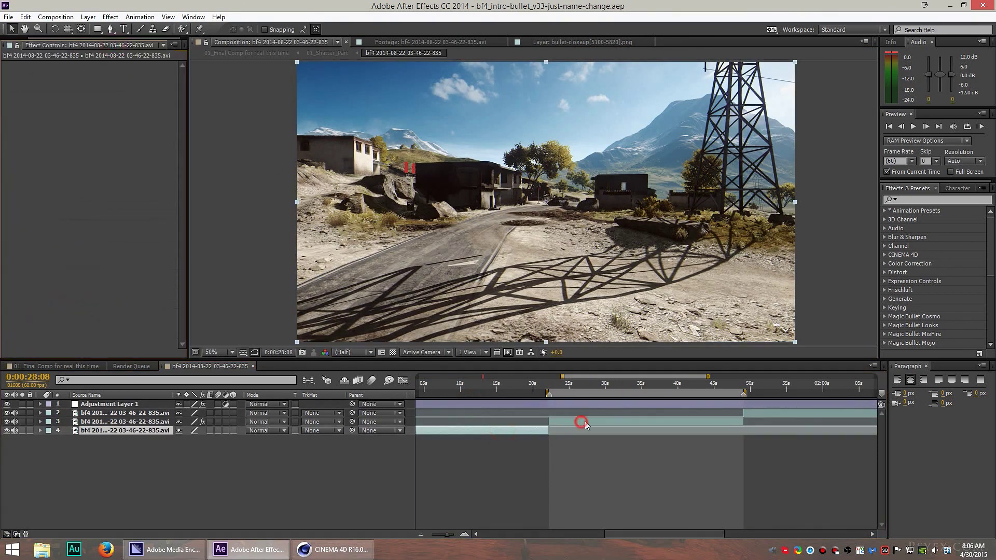
left_click(584, 422)
left_click(61, 66)
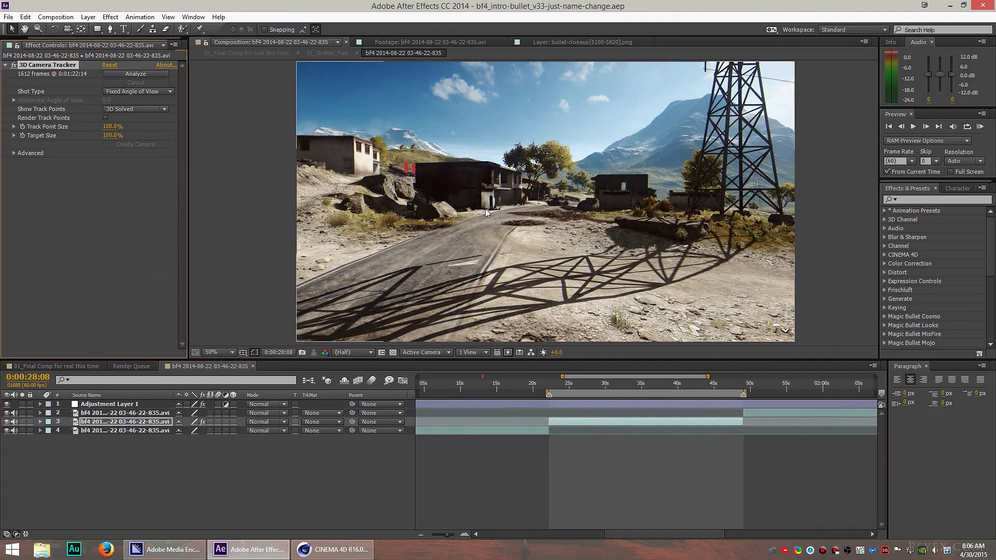
left_click_drag(623, 386, 660, 387)
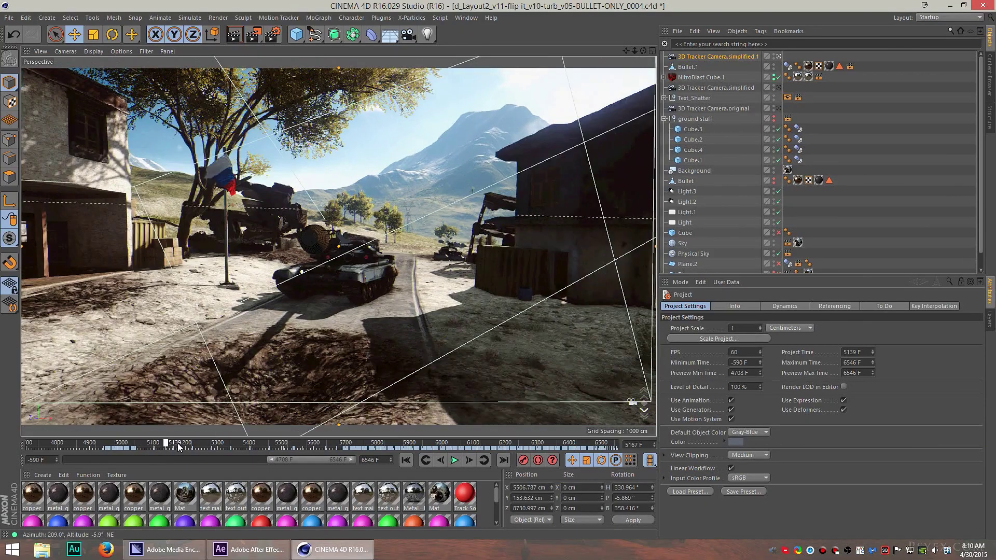
Make the imported bf4 tracking solids visible in the viewport, checking frames 5198 and 5193
left_click_drag(177, 443, 216, 442)
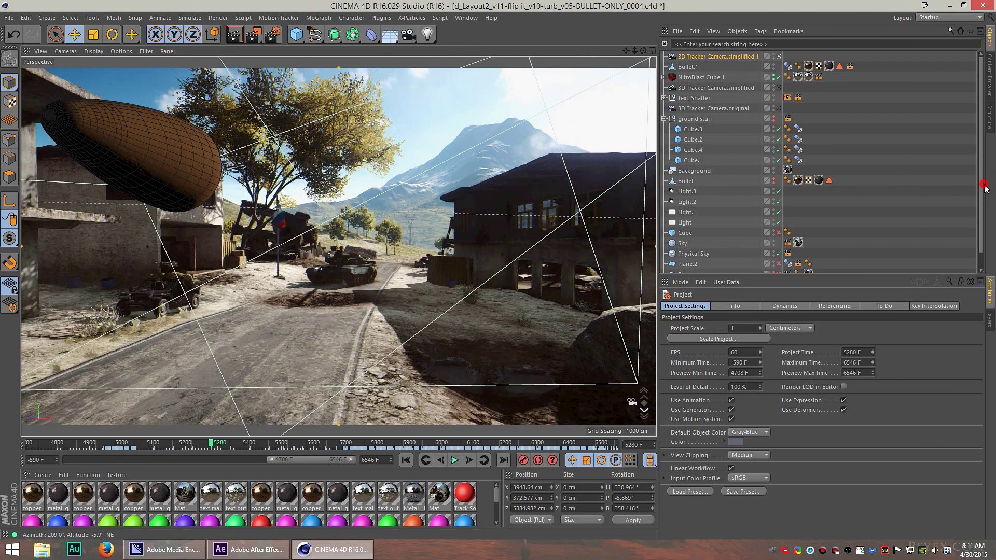
left_click_drag(985, 187, 935, 241)
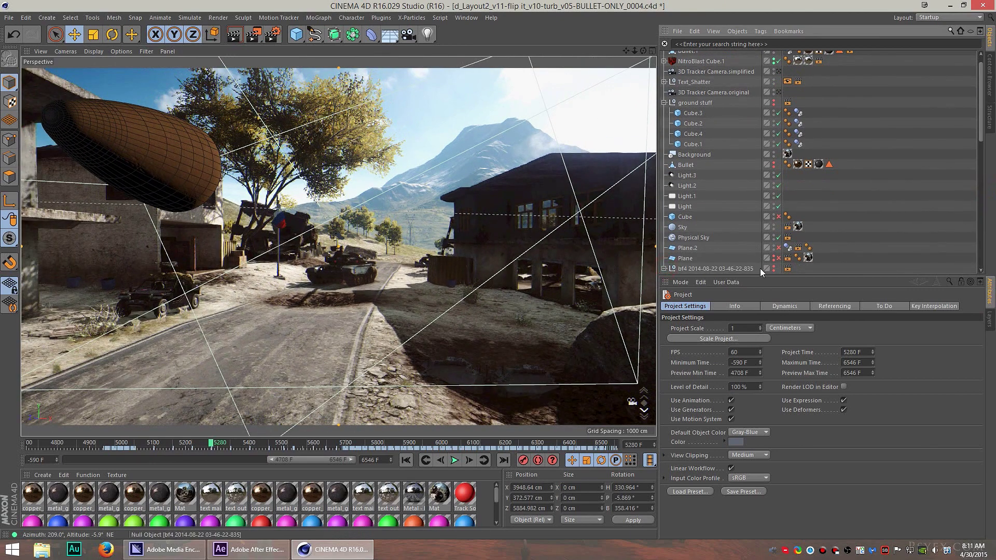
left_click(773, 267)
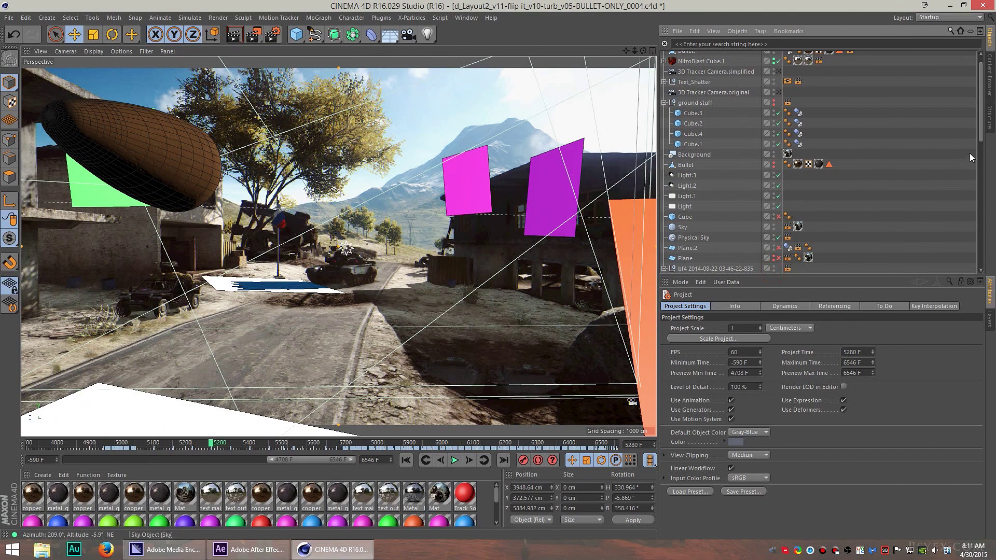
left_click(981, 139)
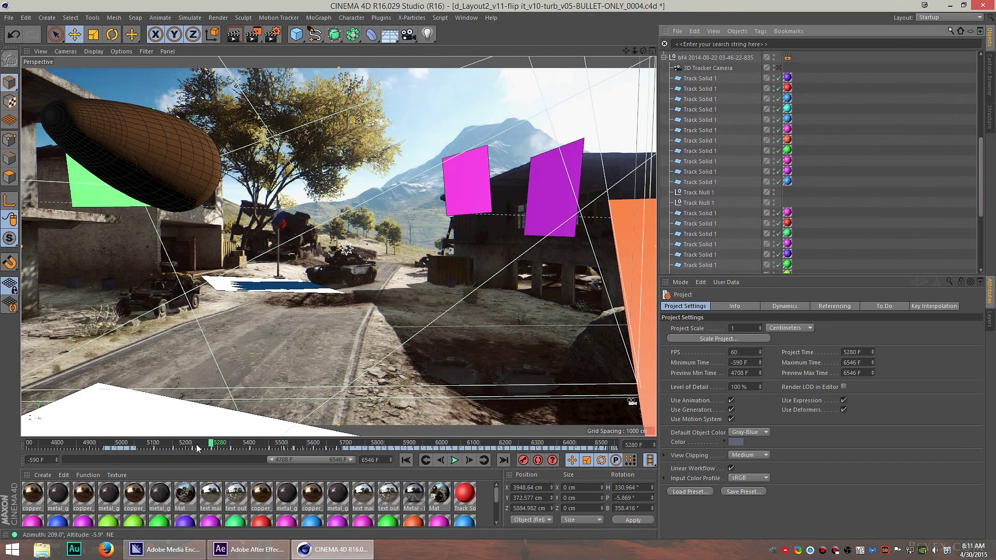
left_click_drag(209, 444, 242, 443)
Test-move the white tracking plane, undo it, and advance the animation to frame 5483
left_click(245, 333)
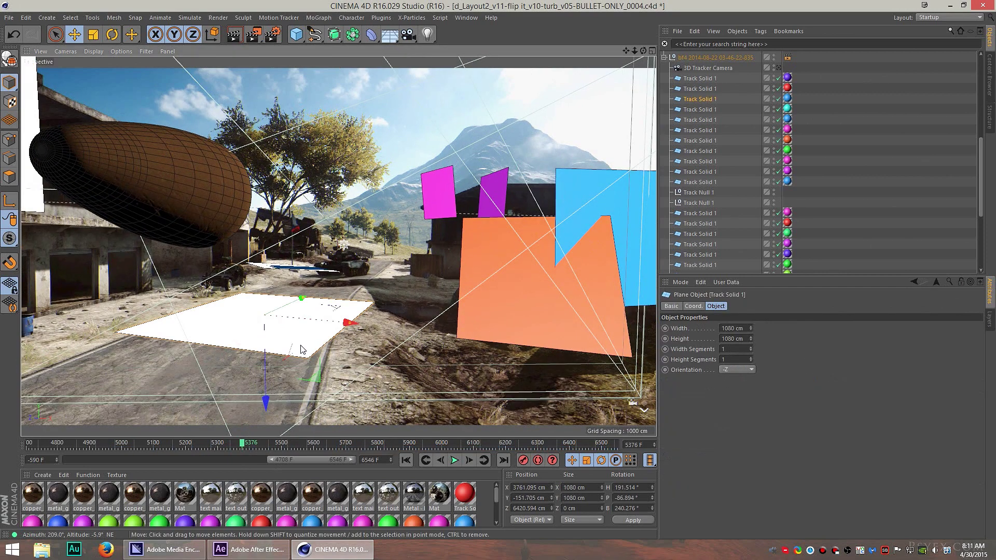
left_click_drag(267, 384, 266, 369)
key("ctrl+z")
left_click_drag(248, 445, 221, 444)
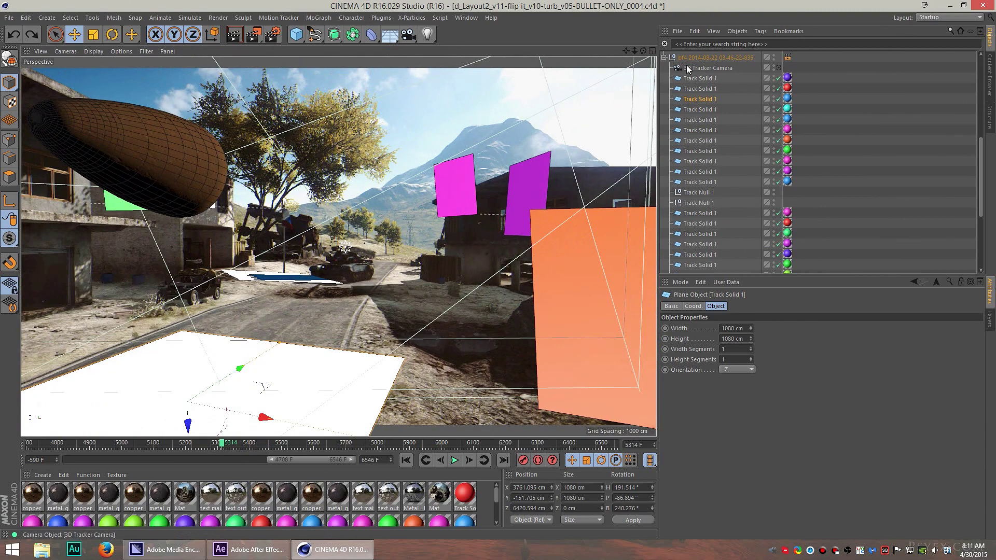
scroll(775, 174, "up", 5)
Hide the background footage in the viewport and pull the view back to show the whole scene
left_click(774, 169)
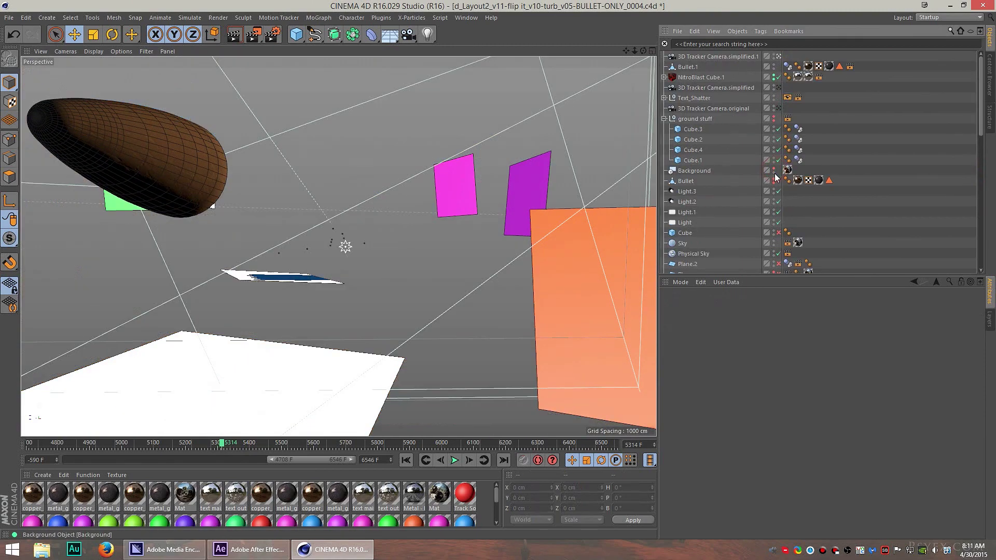
left_click_drag(233, 368, 297, 442, "alt")
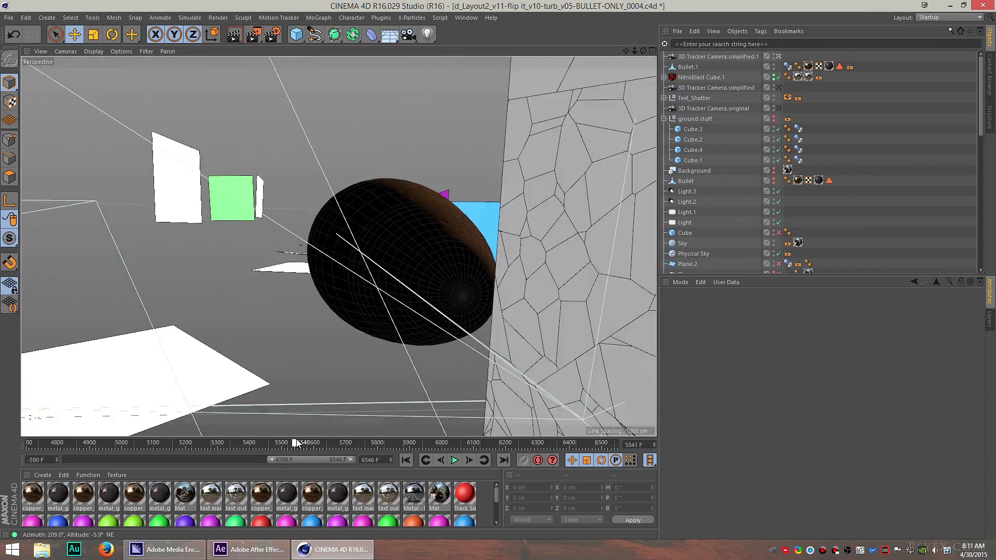
Run an interactive viewport render, play the wall-shatter animation, pause it, then stop the render
left_click(237, 36)
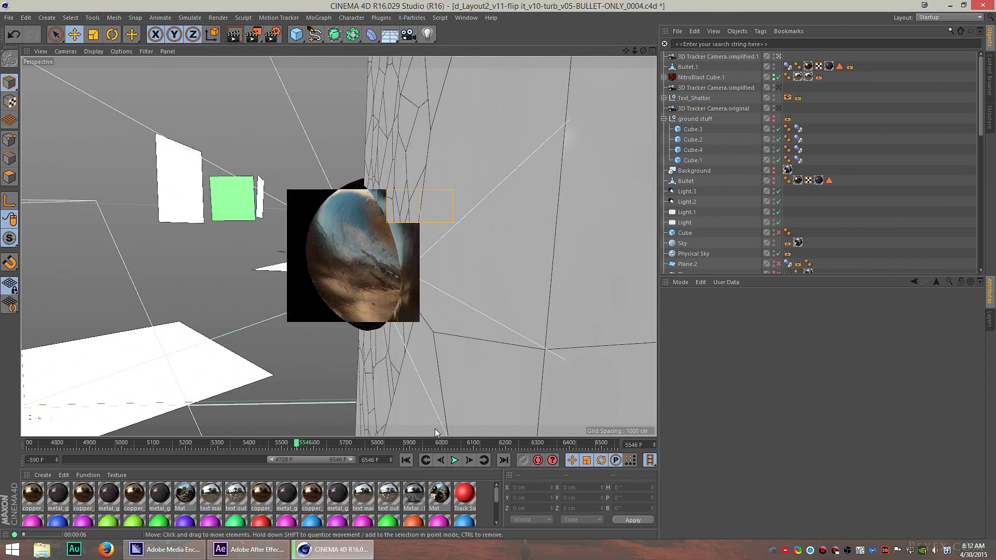
left_click(297, 444)
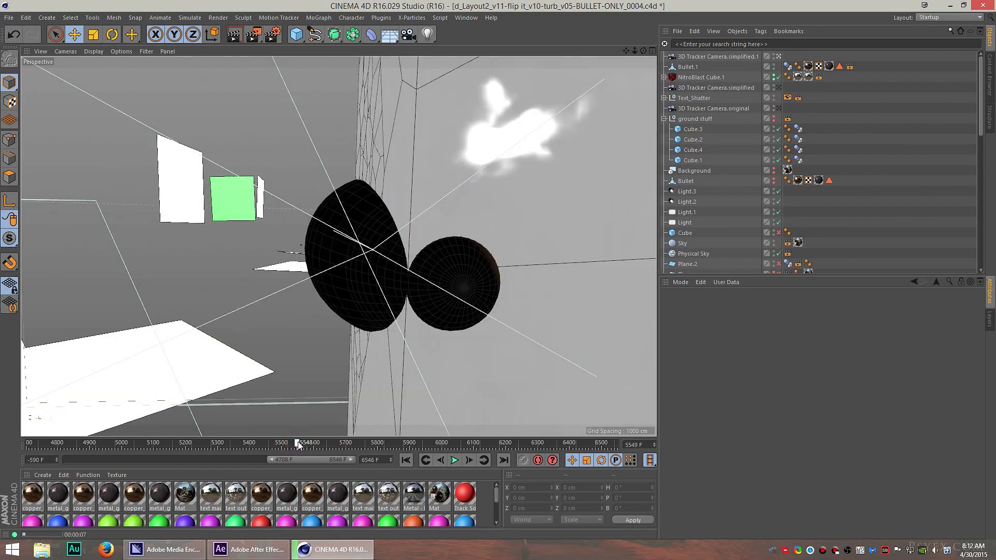
left_click(454, 460)
left_click(455, 460)
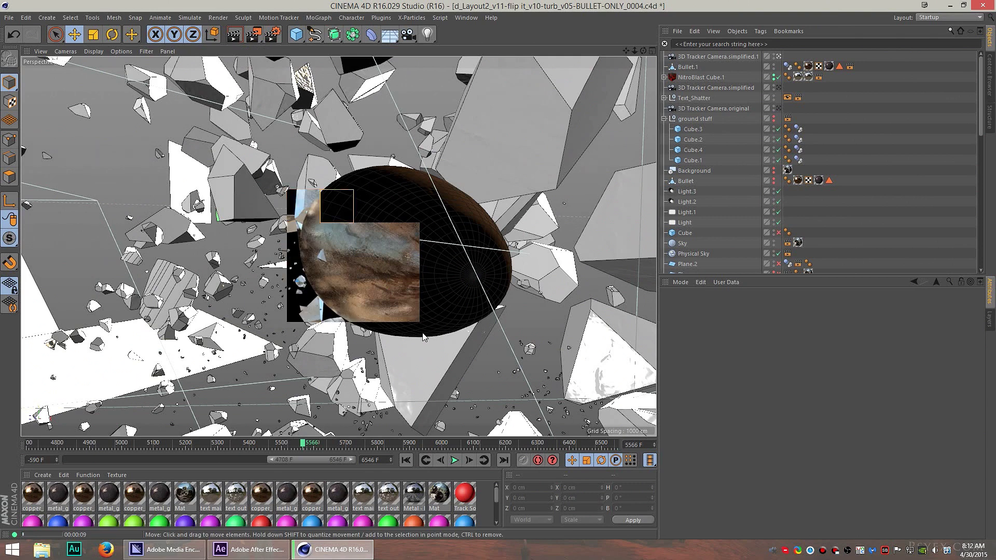
left_click(308, 444)
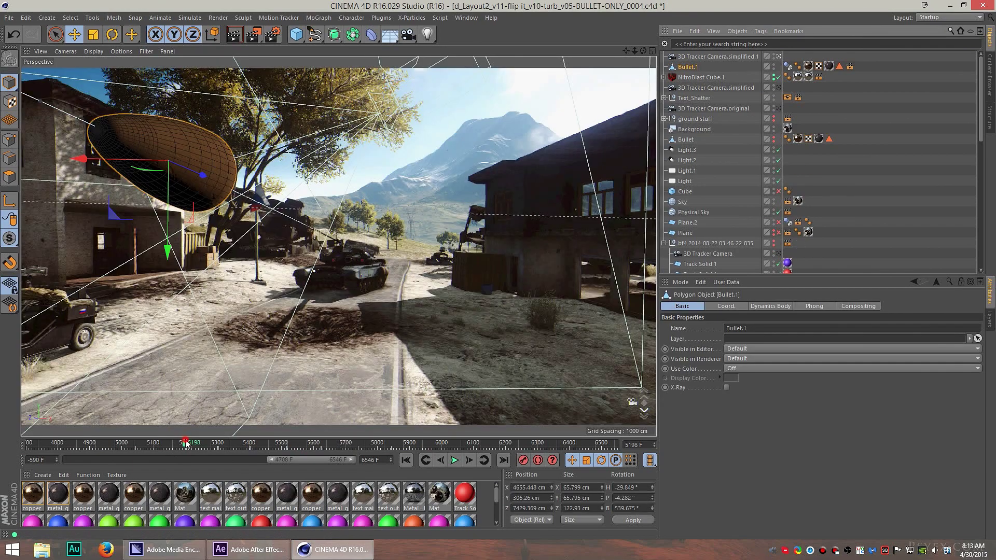
Scrub the Cinema 4D timeline while viewing Bullet.1's Coord. values, then scrub the After Effects comp earlier
left_click_drag(186, 443, 197, 444)
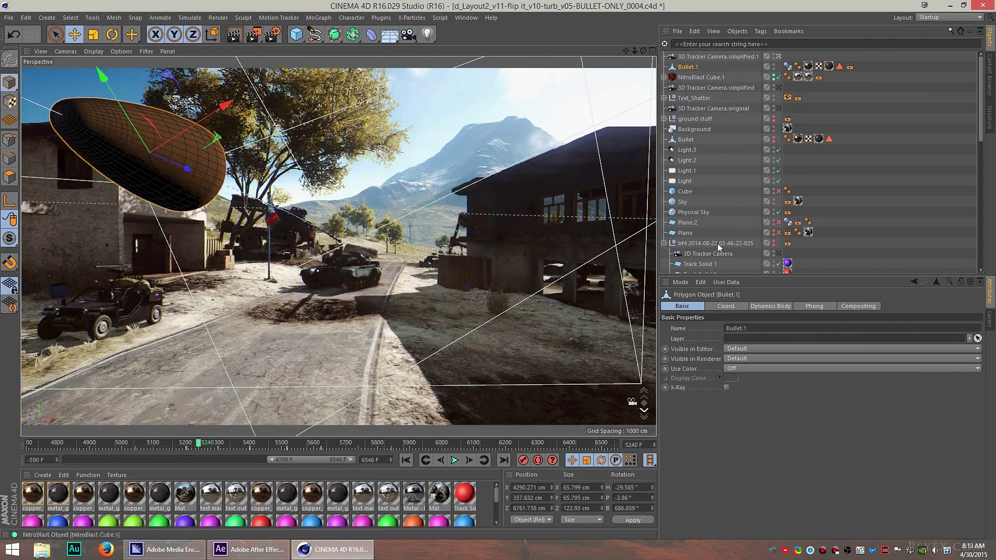
left_click(731, 306)
left_click_drag(271, 443, 203, 447)
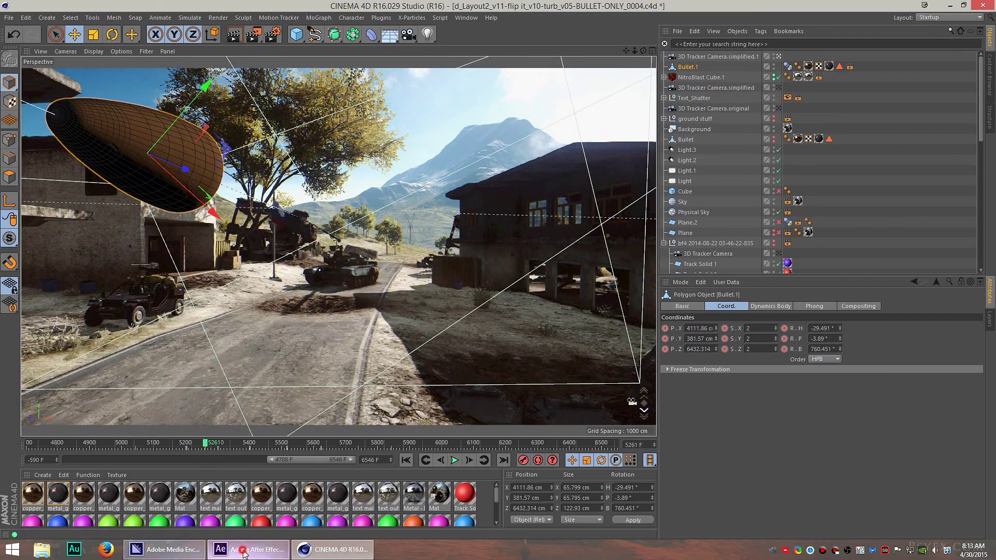
left_click(249, 549)
left_click_drag(599, 385, 621, 385)
key("alt+Tab")
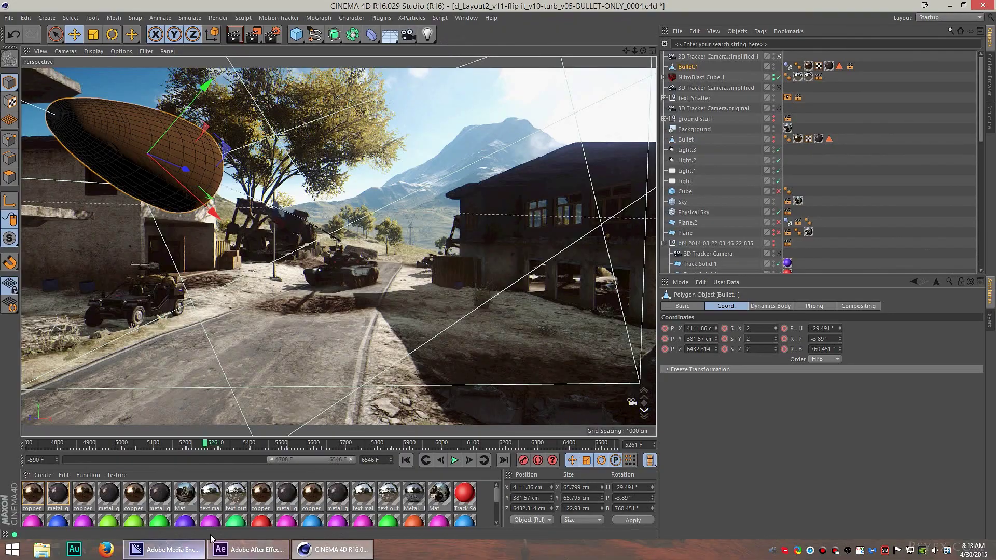